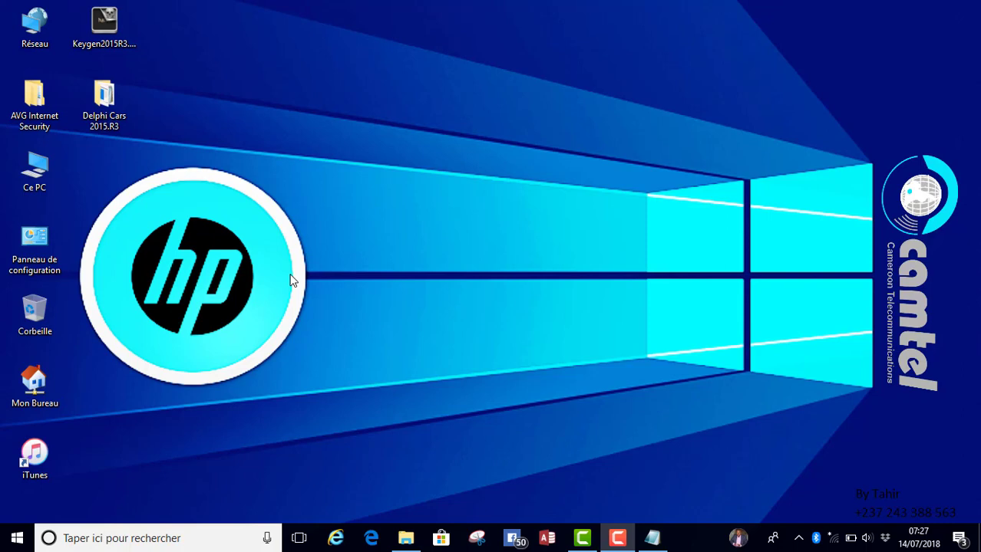
Browse to the 2015.3 DVD drive (D:) in Ce PC, select the Delphi Cars 2015.R3 folder, and dismiss the AVG threat alert
click(27, 173)
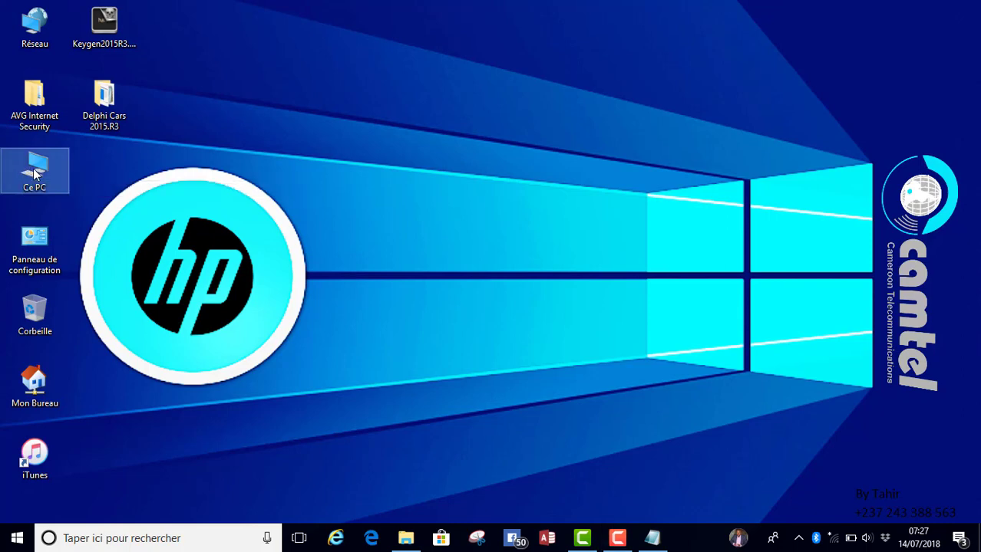
double_click(34, 175)
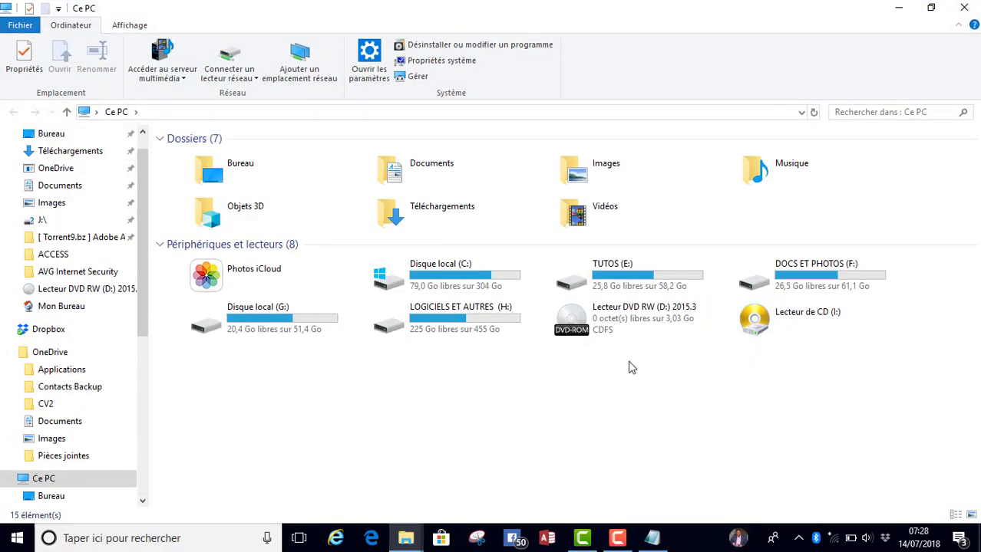
double_click(612, 324)
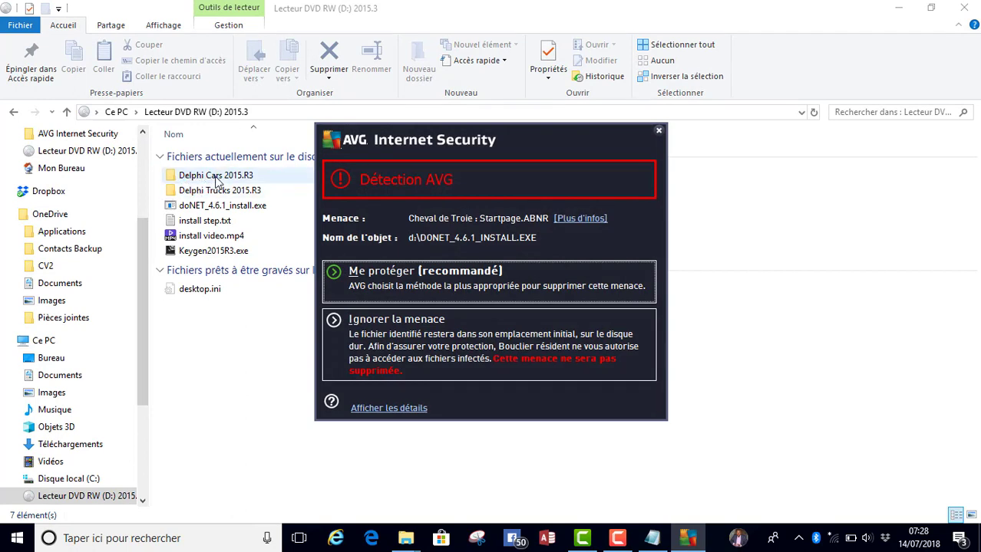
click(217, 178)
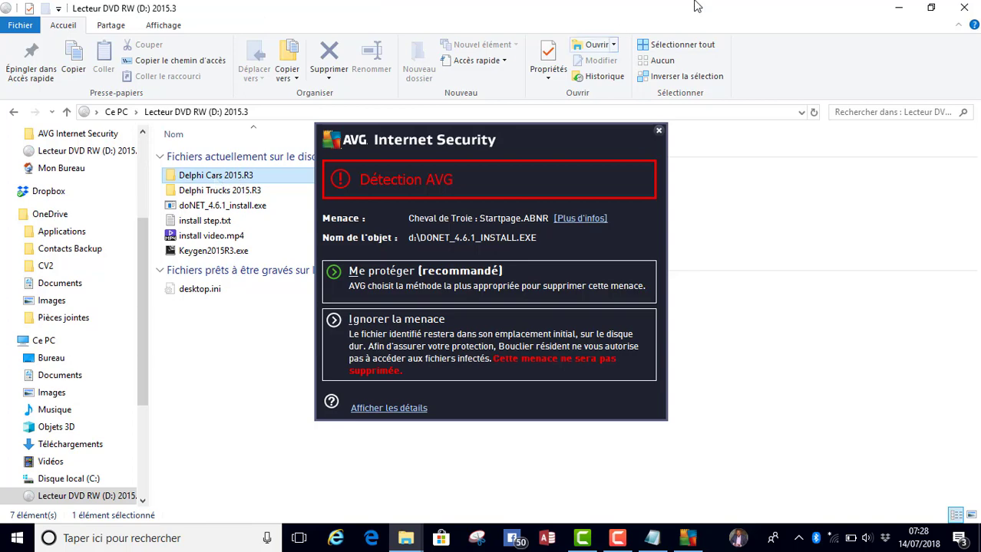
click(902, 8)
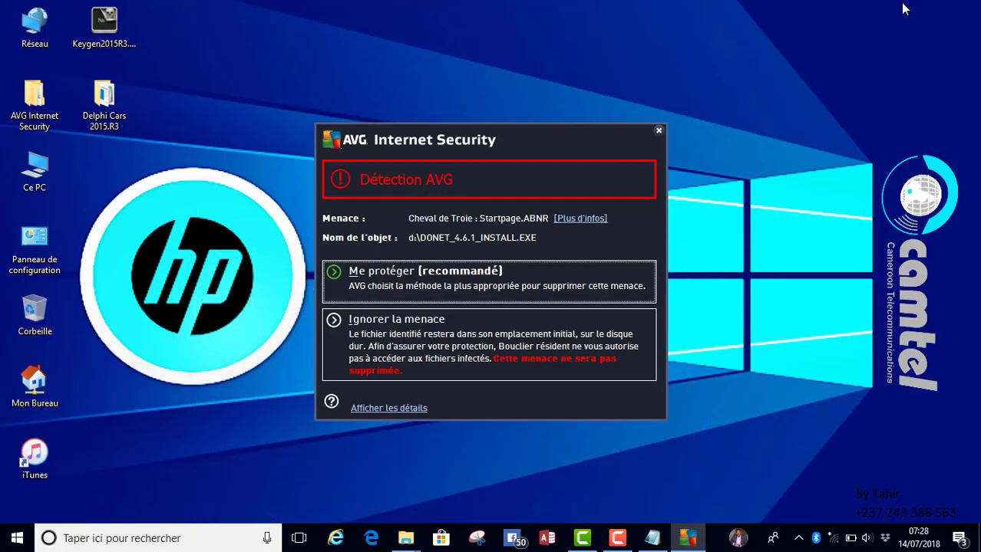
click(657, 132)
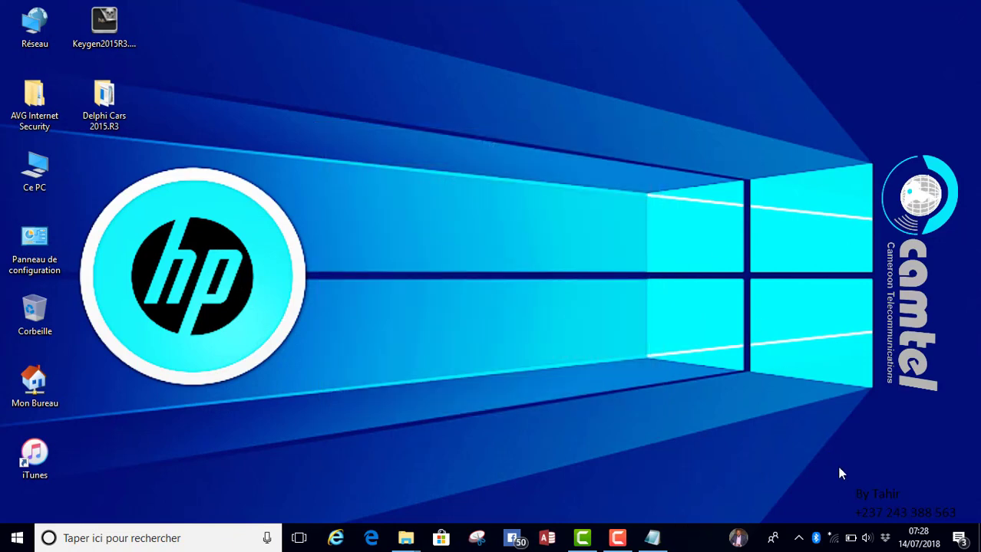
Temporarily disable the AVG Internet Security protection with the duration set to Jusqu'au redémarrage
click(834, 541)
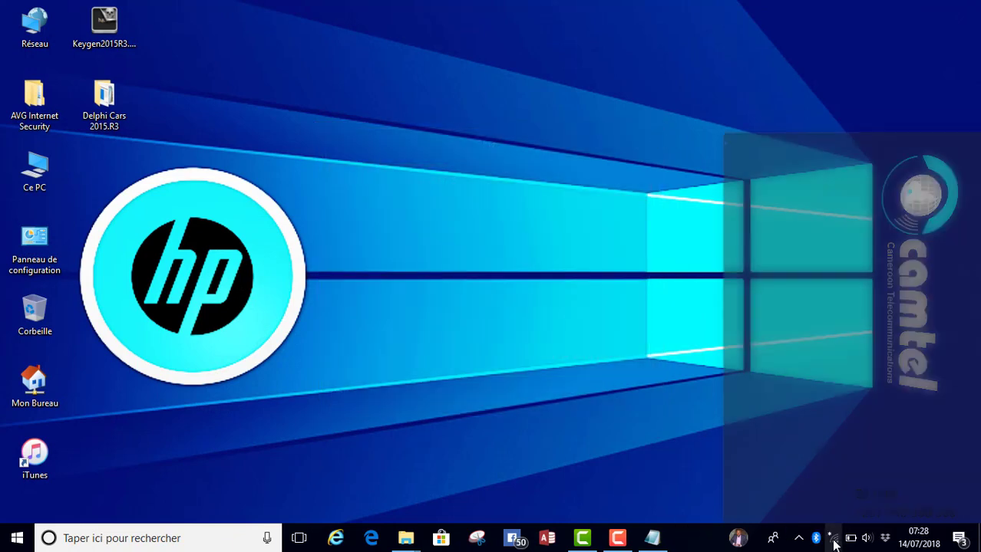
click(800, 541)
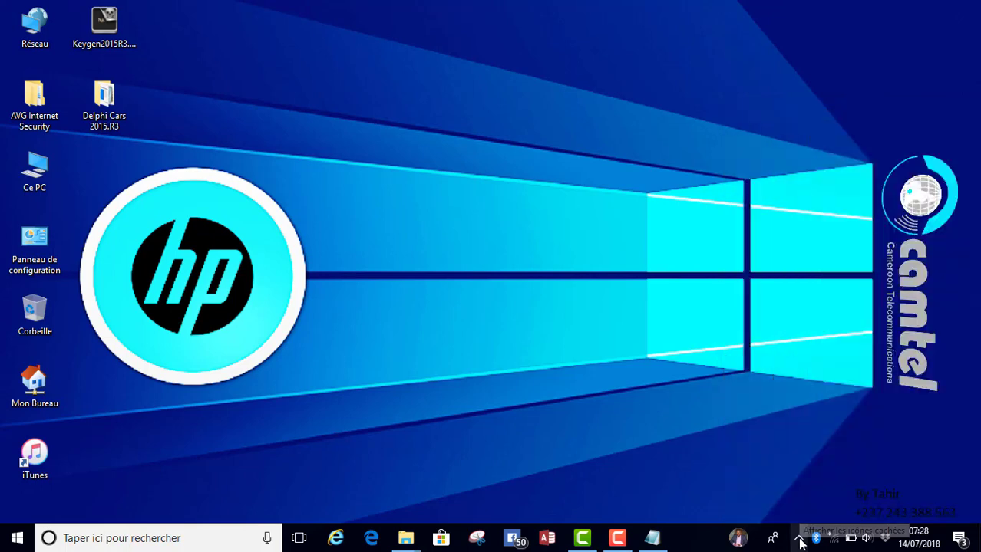
click(799, 541)
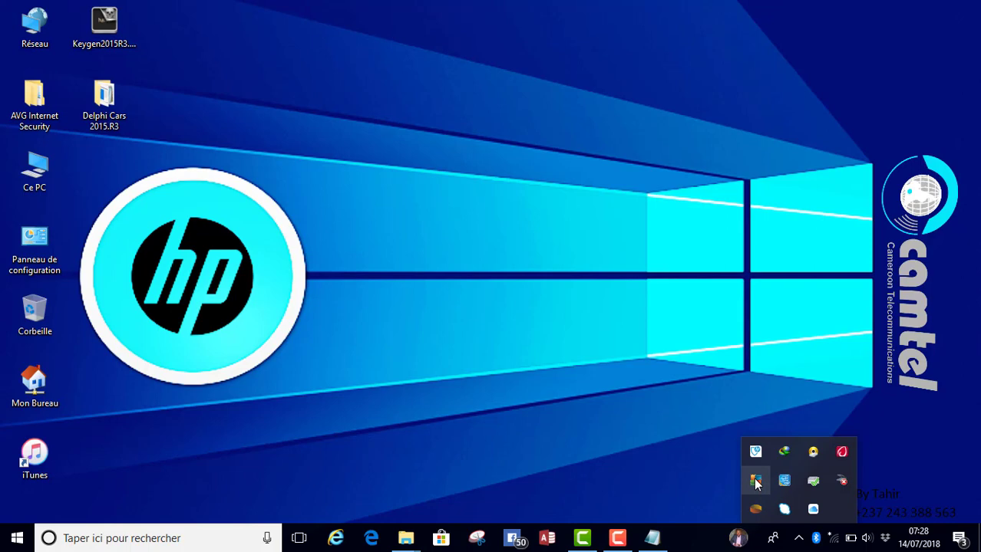
click(755, 482)
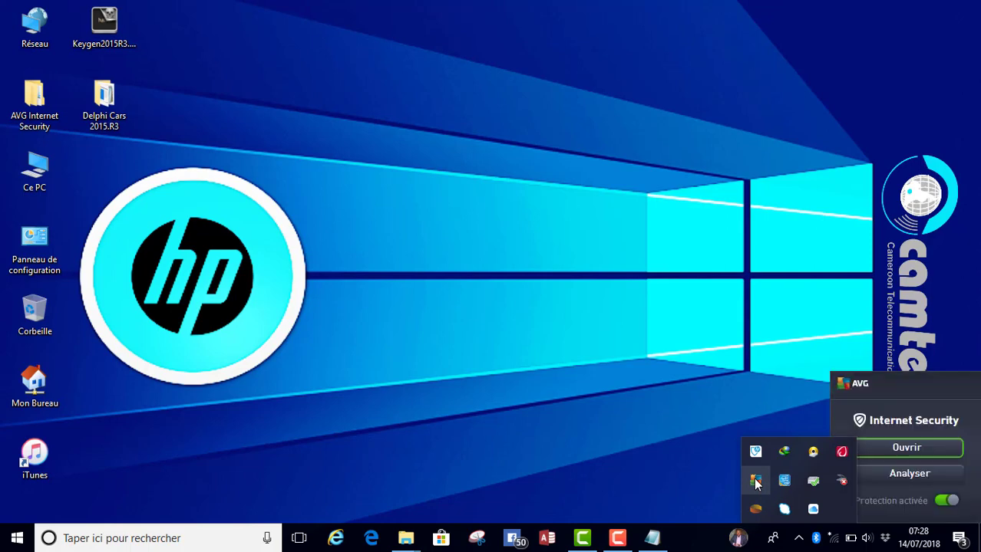
click(946, 501)
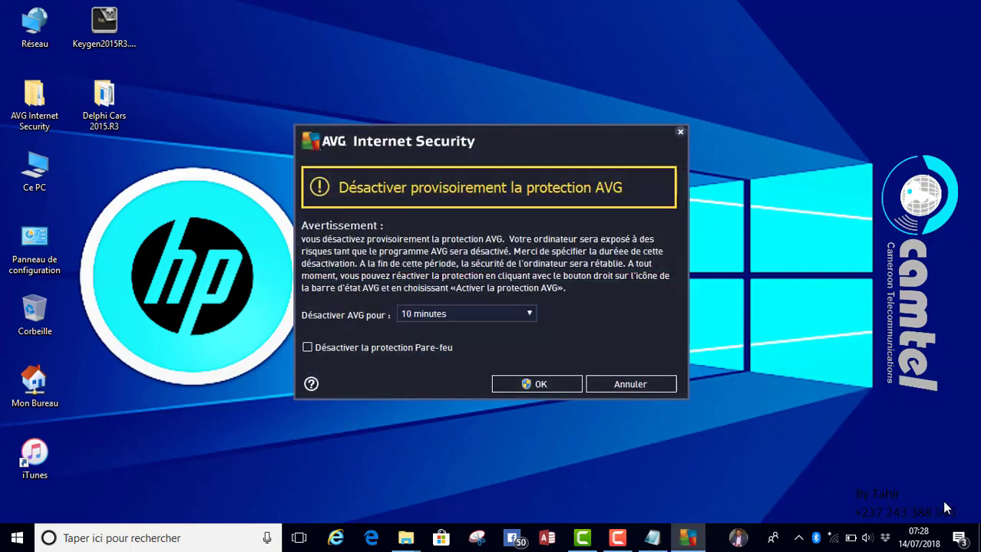
click(529, 315)
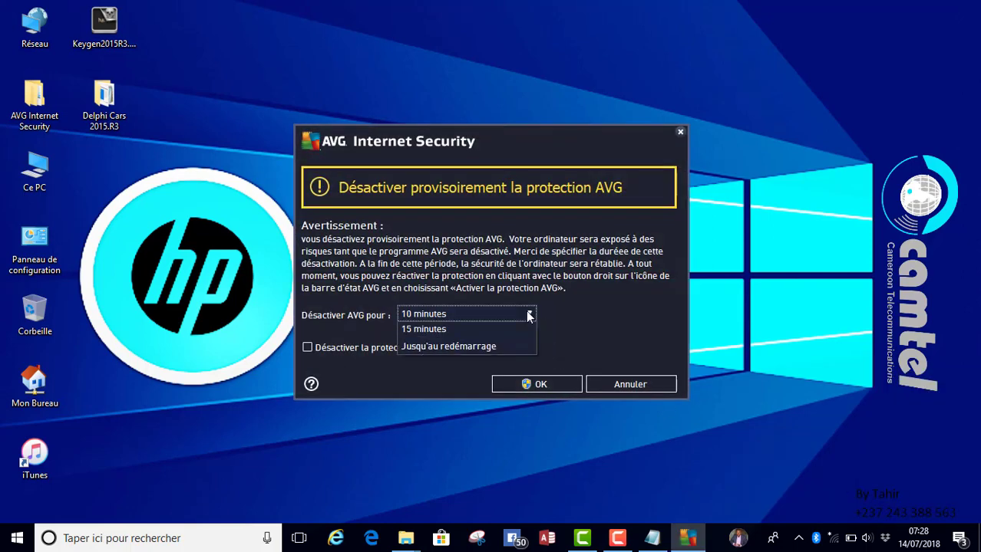
click(484, 381)
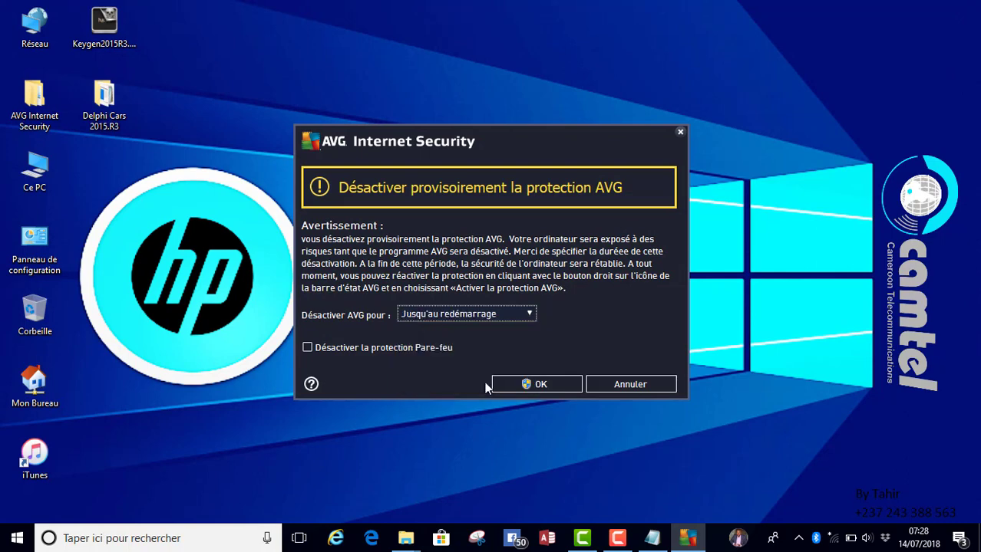
click(547, 385)
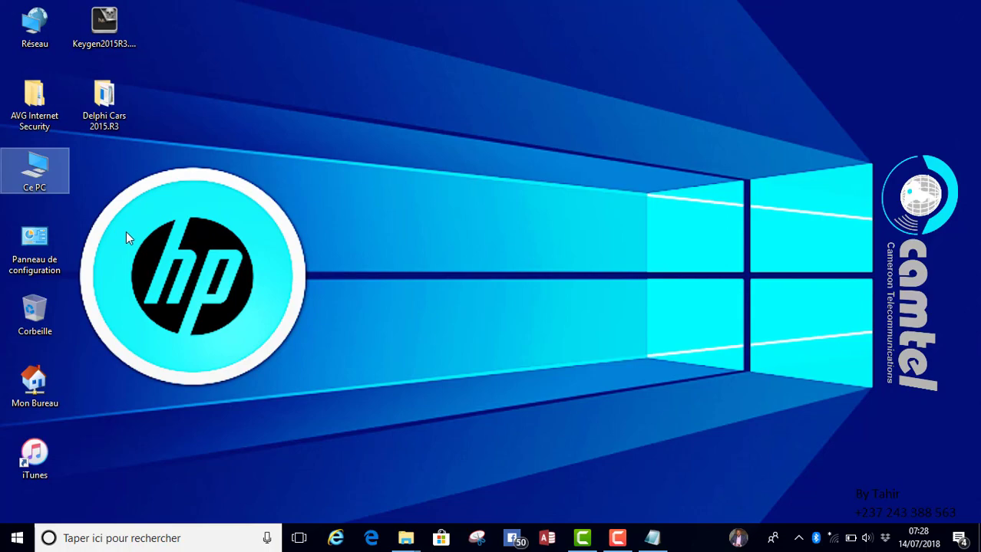
Reopen the 2015.3 DVD drive (D:) and check the doNET_4.6.1_install.exe file among its contents
double_click(24, 169)
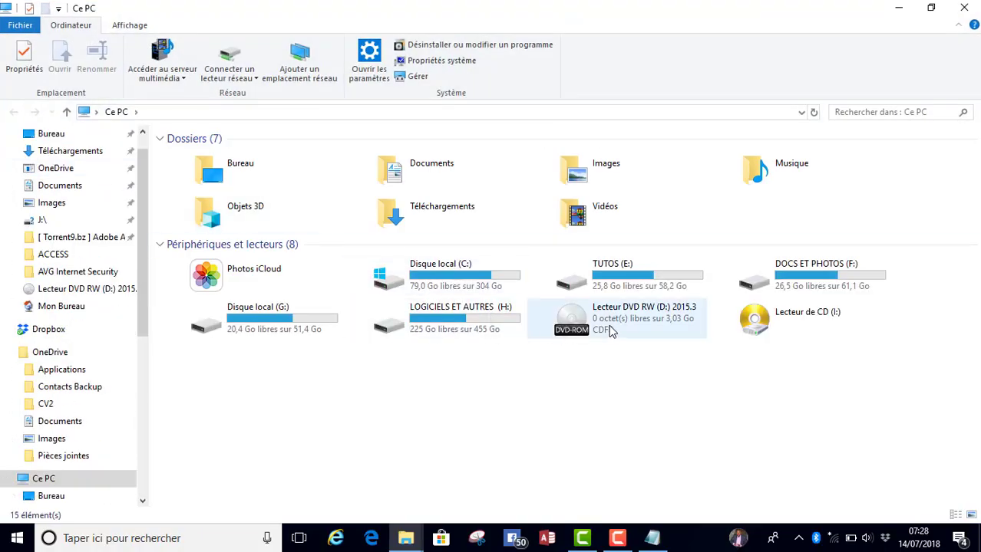
double_click(574, 328)
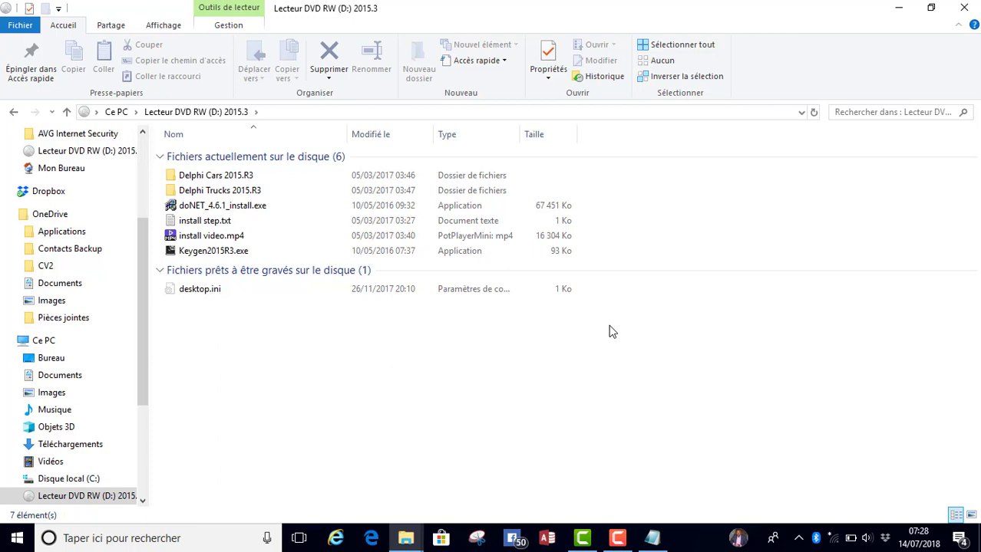
click(188, 208)
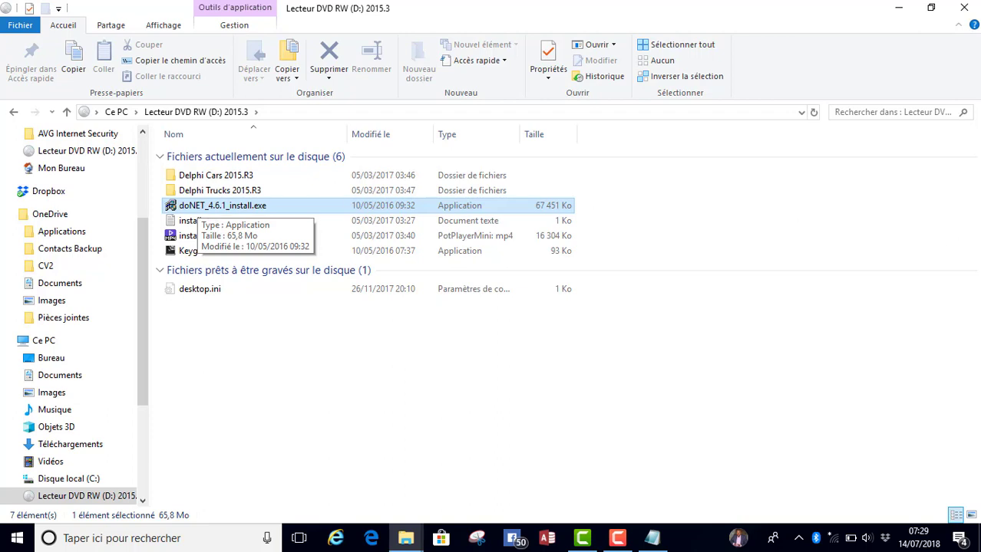
click(899, 9)
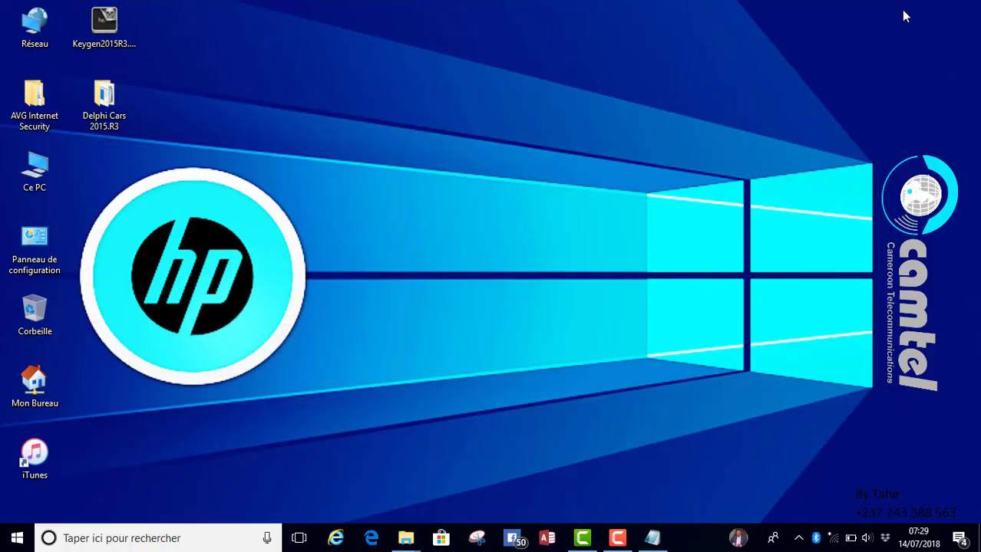
View the root folders of local disk C: from Ce PC and close the window
double_click(30, 167)
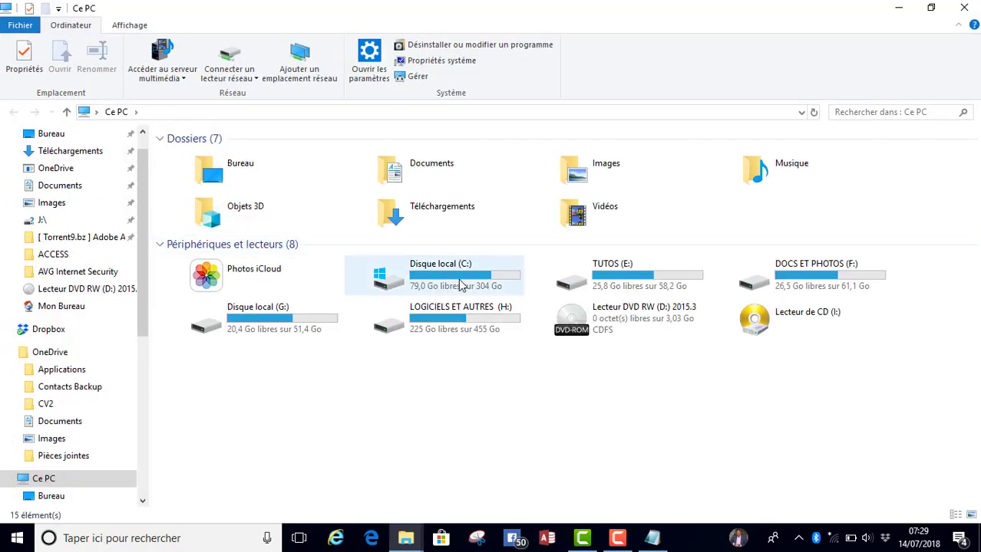
double_click(460, 285)
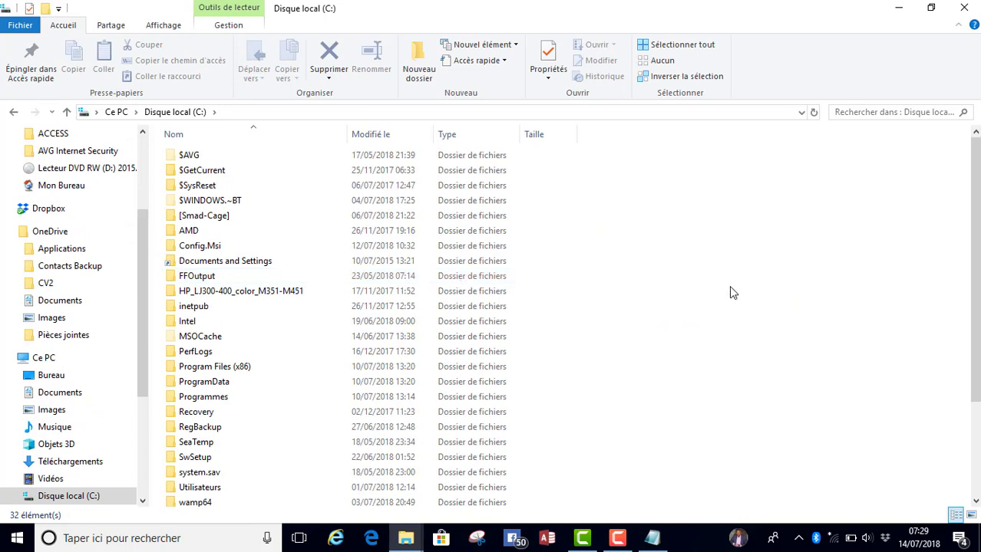
click(930, 9)
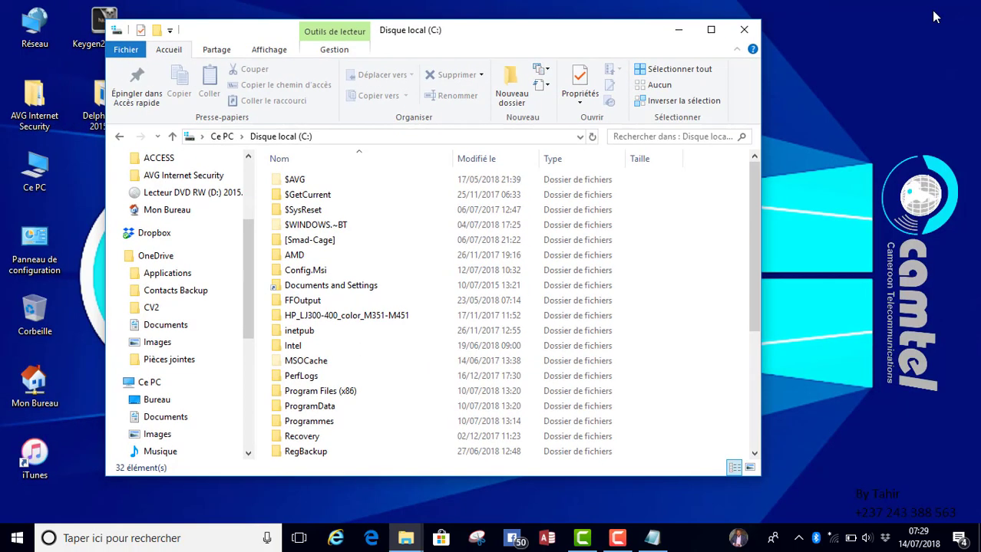
click(739, 30)
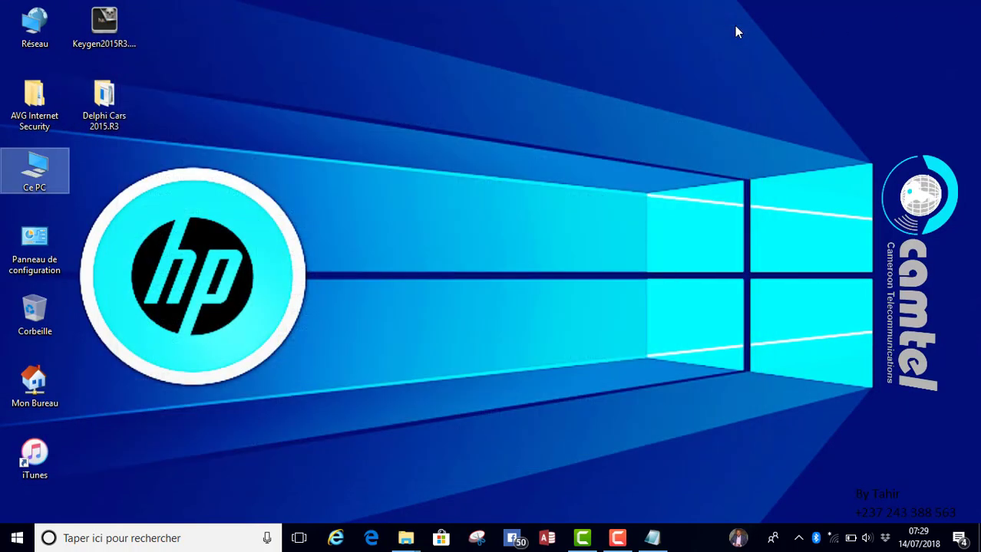
Run Main.exe from the desktop's Delphi Cars 2015.R3 folder as administrator
click(96, 114)
double_click(96, 114)
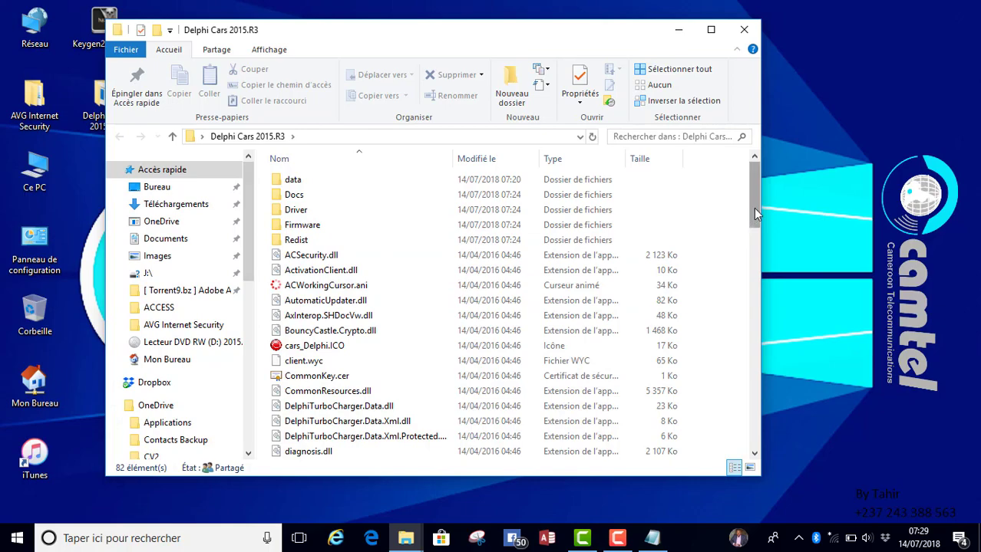
drag(753, 208, 761, 335)
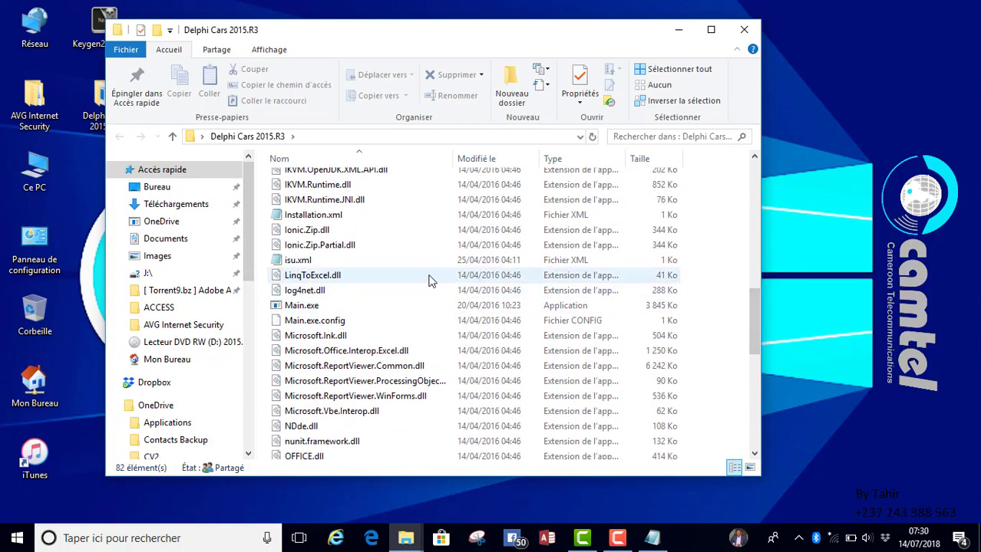
click(298, 307)
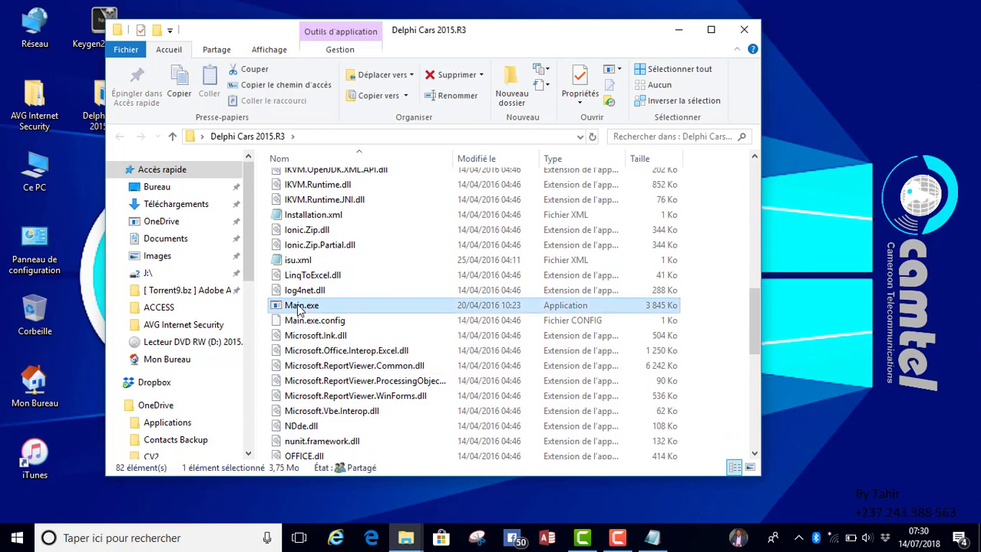
right_click(299, 307)
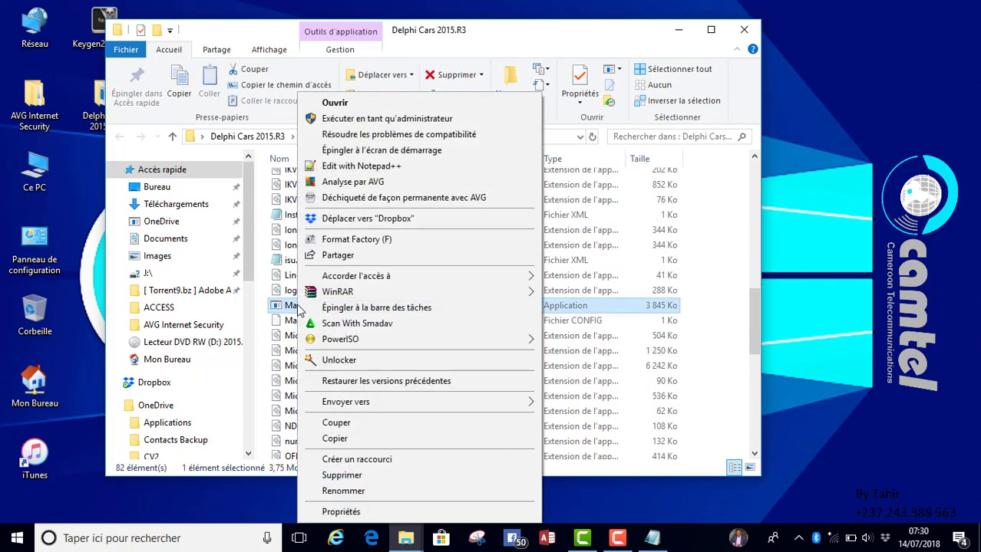
click(365, 122)
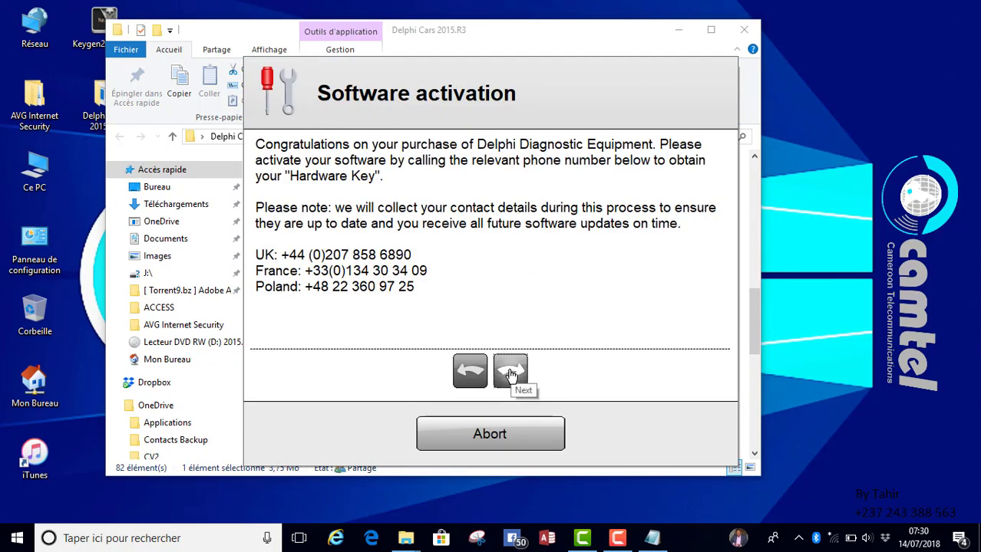
Proceed through the software activation pages, start the activation, and save FileActivation.xml to the desktop
click(510, 374)
click(510, 374)
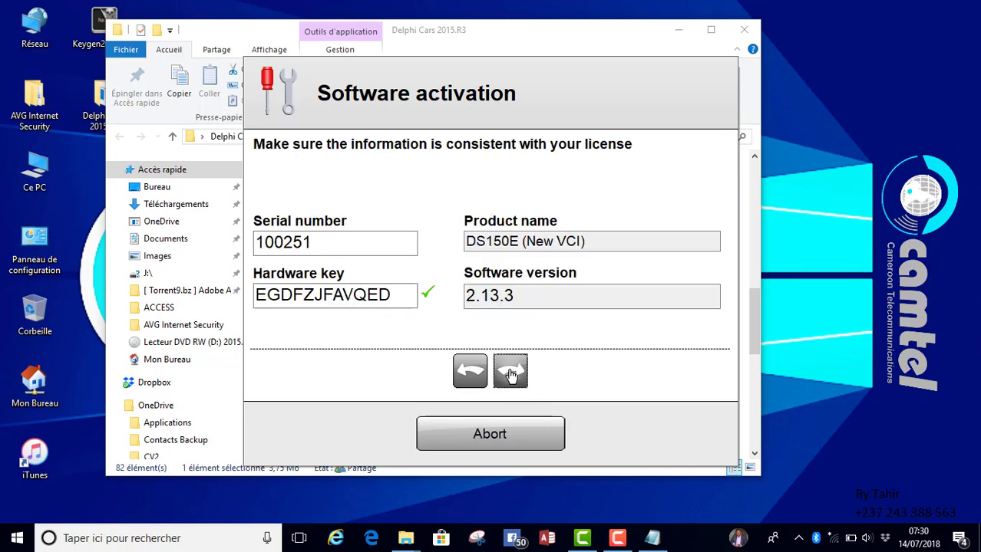
click(511, 375)
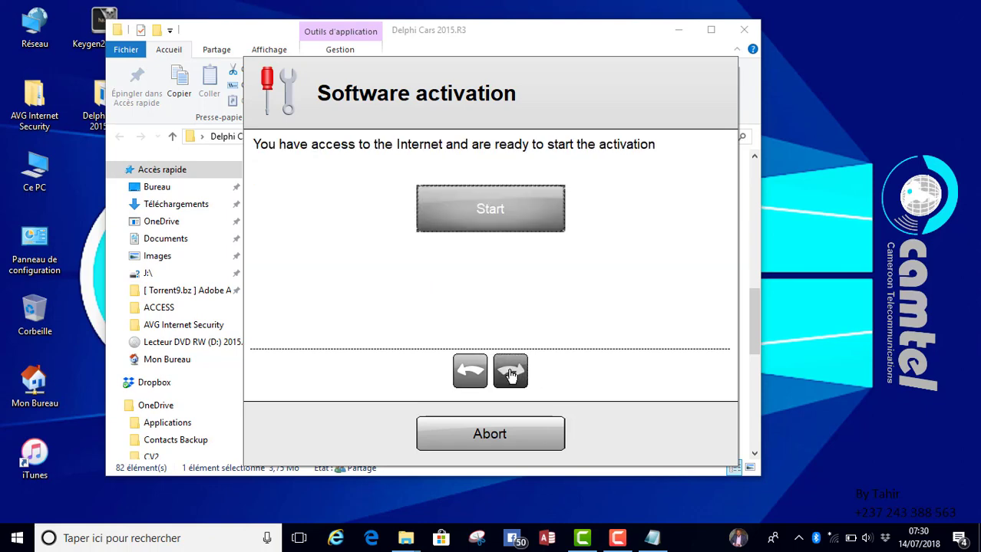
click(496, 217)
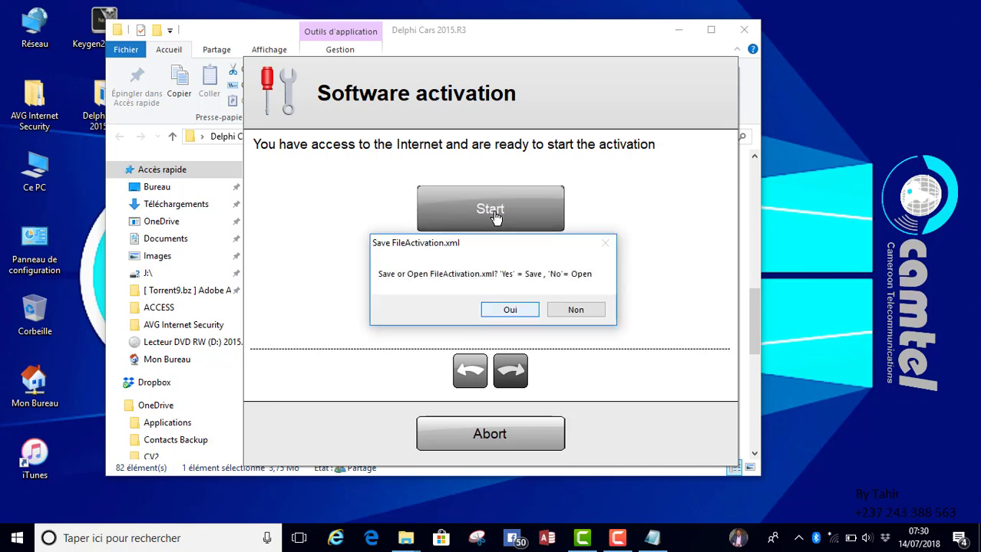
click(510, 310)
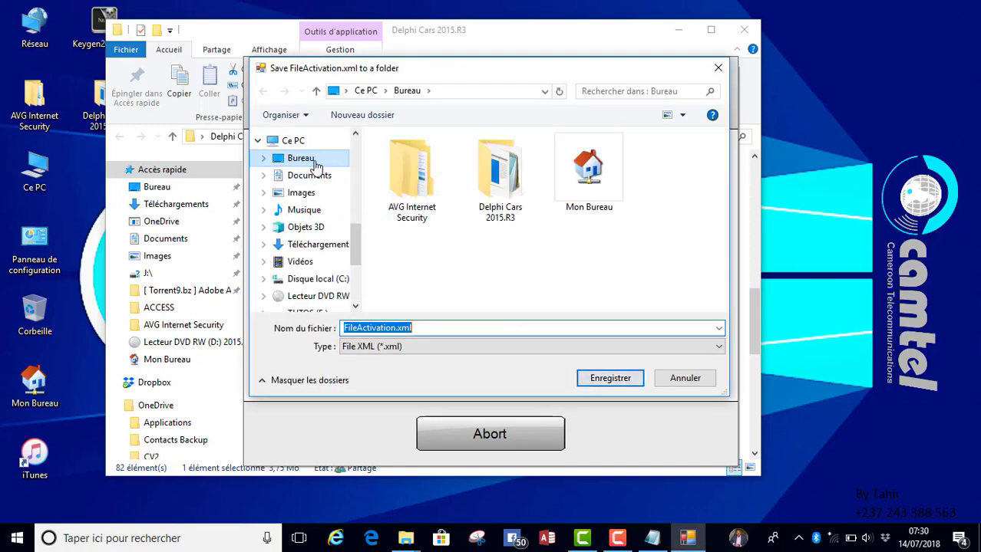
click(610, 379)
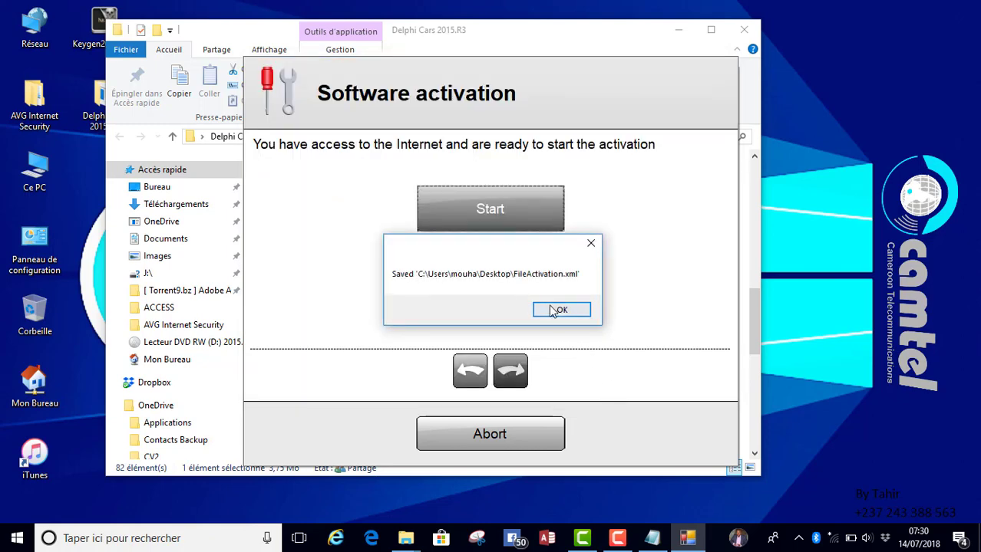
click(552, 311)
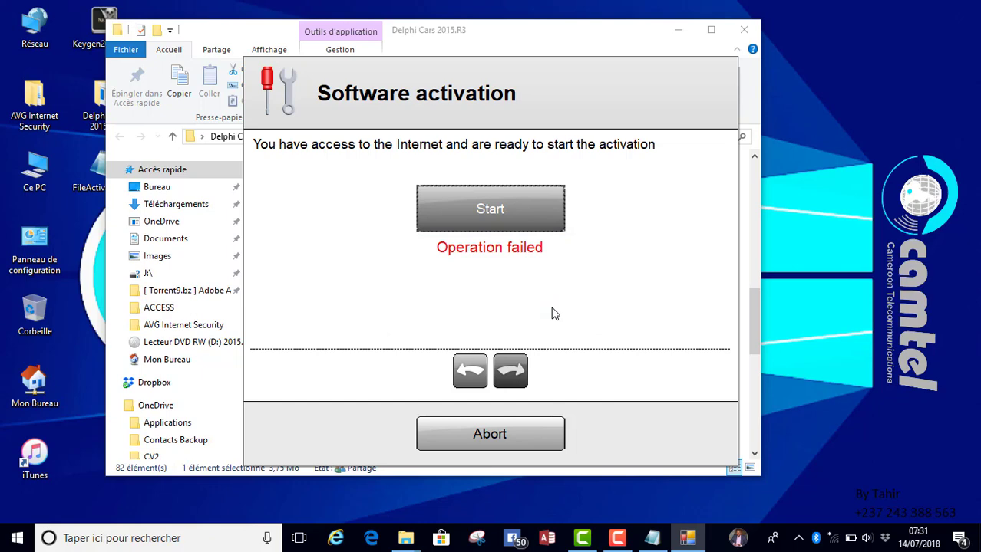
Minimize the Delphi Cars 2015.R3 folder window and run Keygen2015R3.exe from the 2015.3 DVD drive (D:) as administrator
click(681, 31)
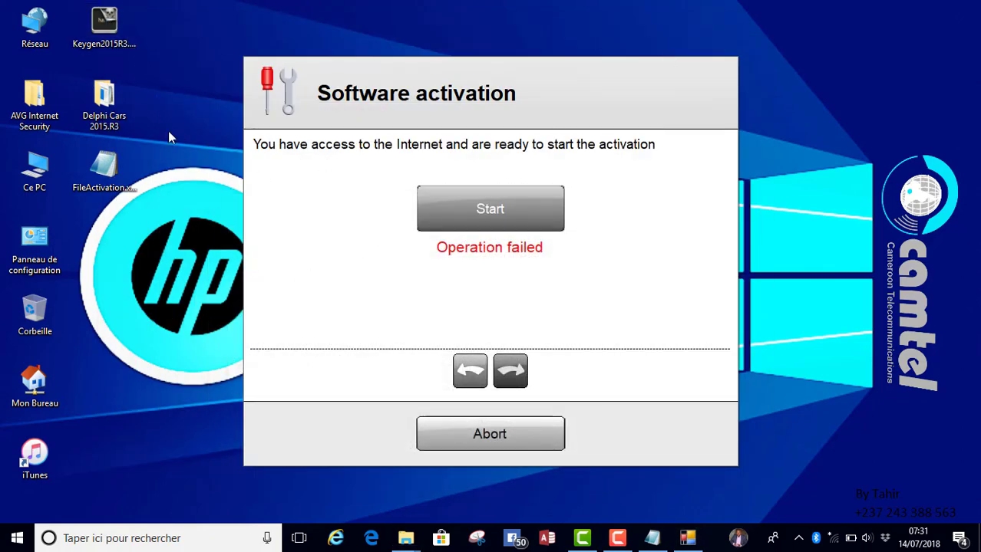
double_click(34, 177)
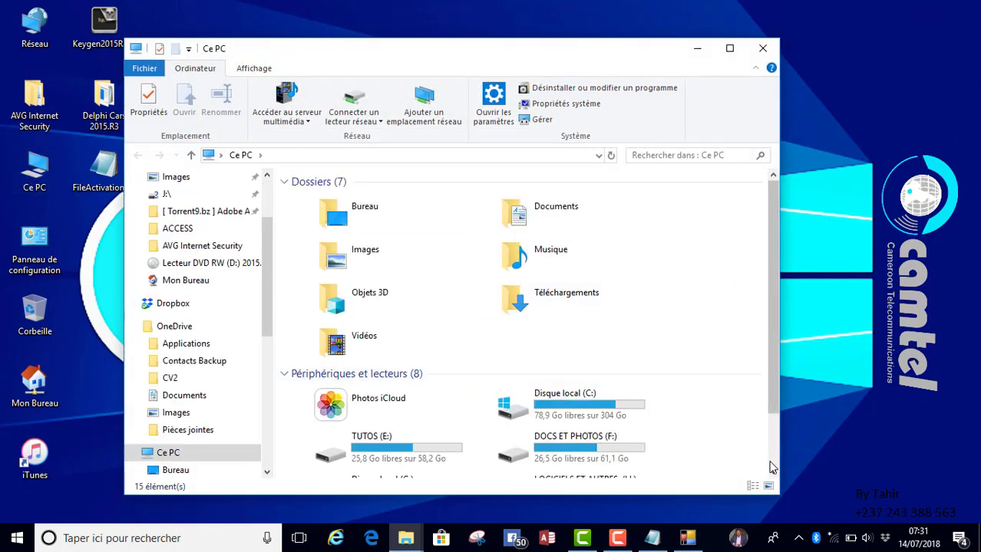
scroll(773, 468, down, 2)
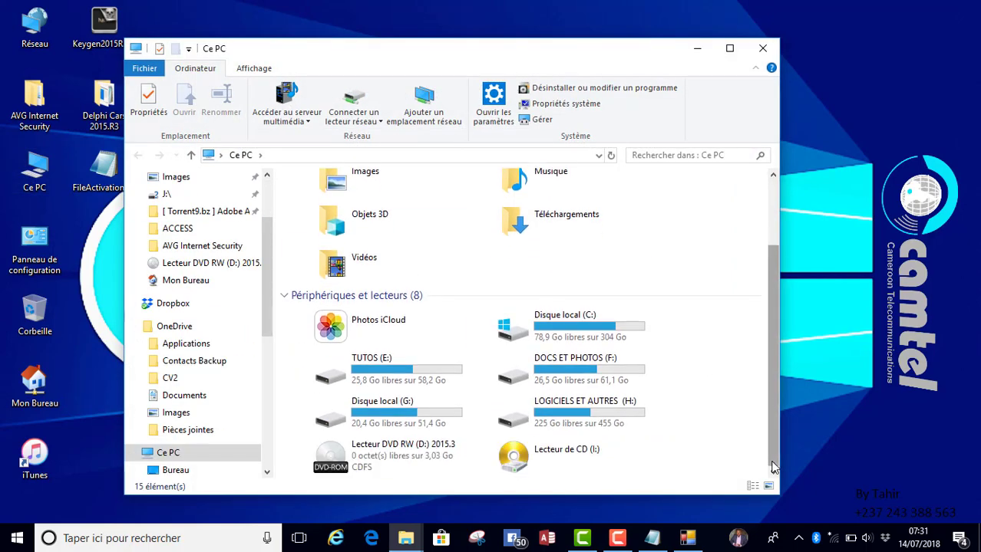
double_click(405, 458)
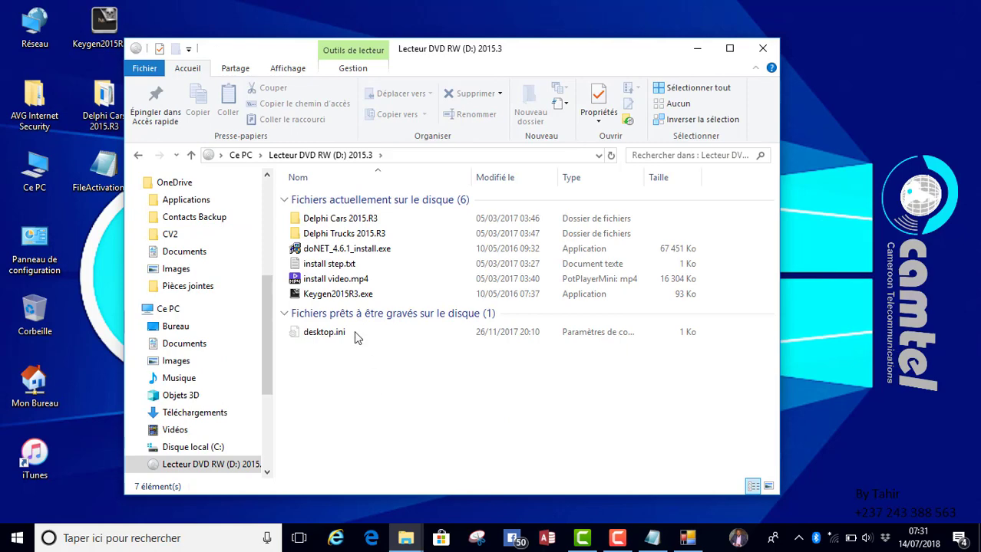
click(335, 298)
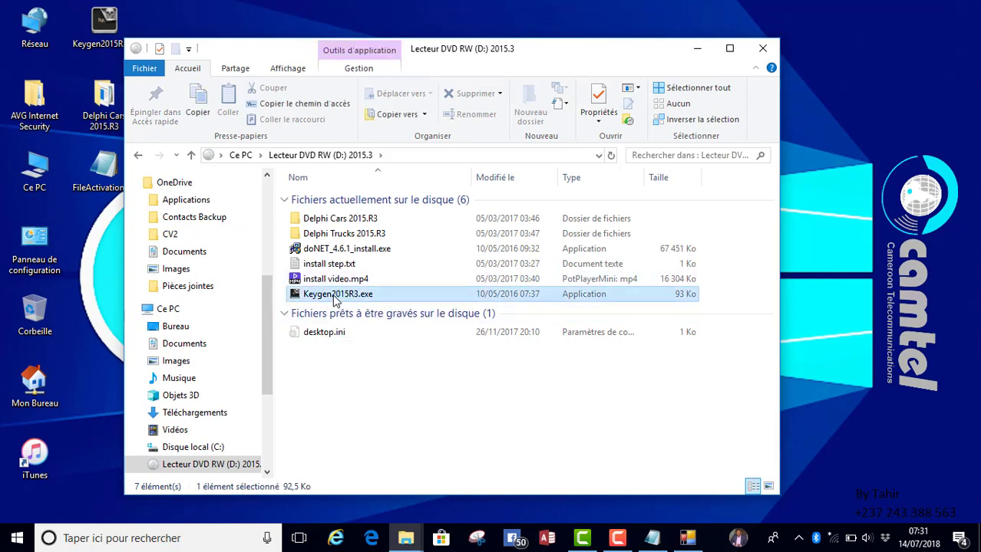
right_click(335, 297)
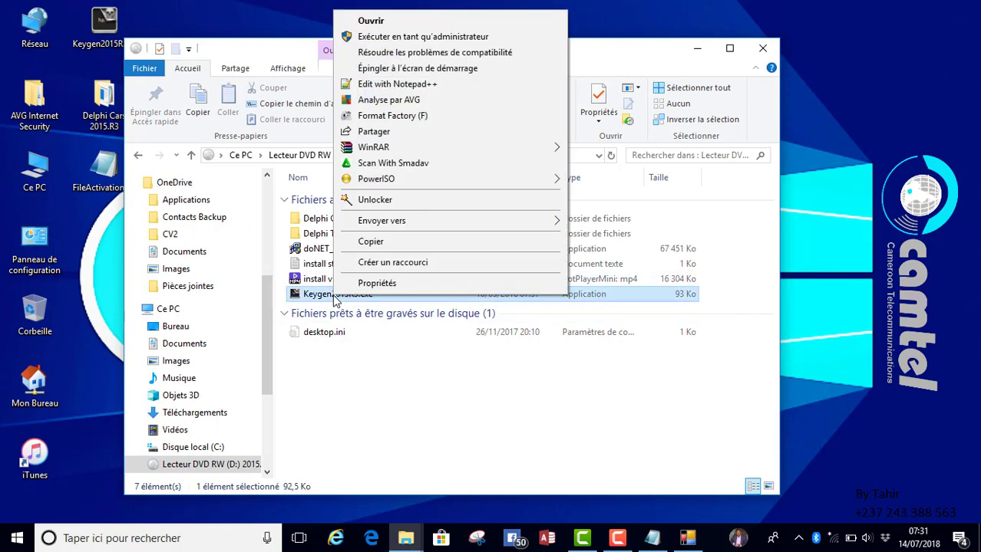
click(387, 38)
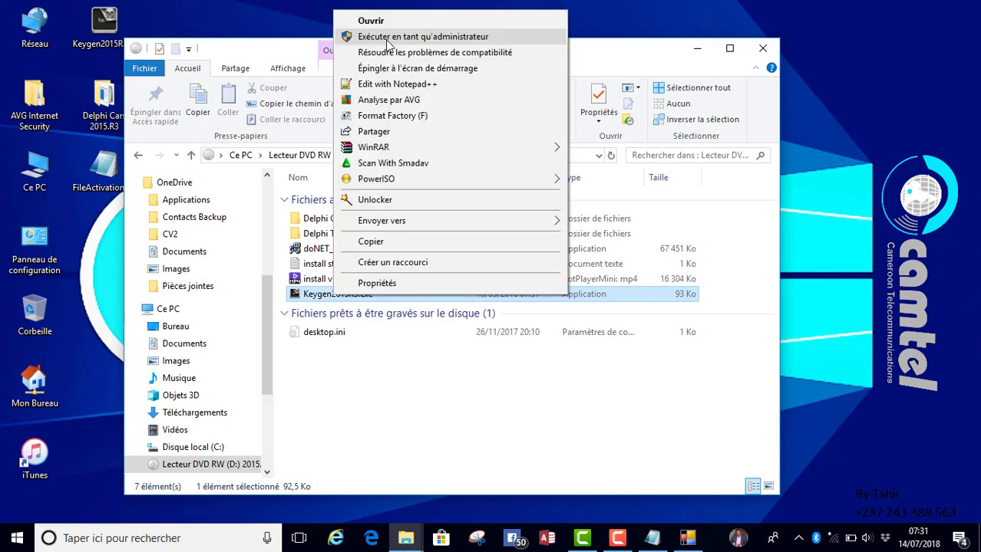
click(388, 39)
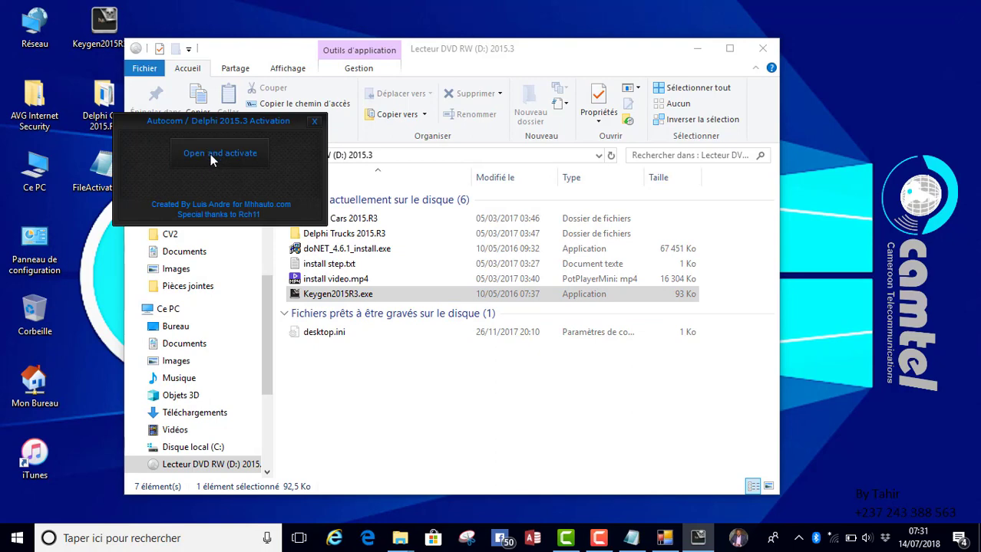
Open and activate the desktop's FileActivation.xml in the Autocom / Delphi 2015.3 Activation tool
click(218, 154)
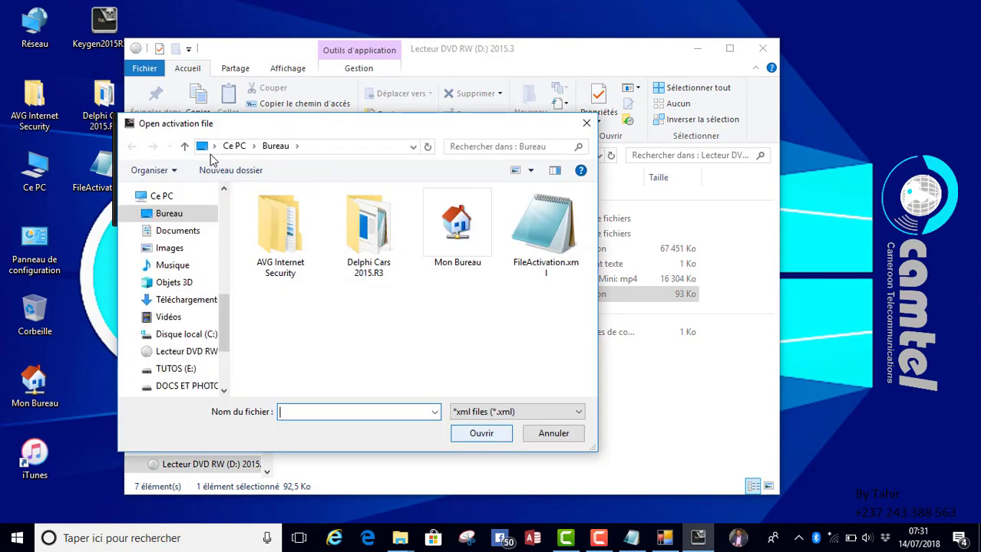
click(545, 240)
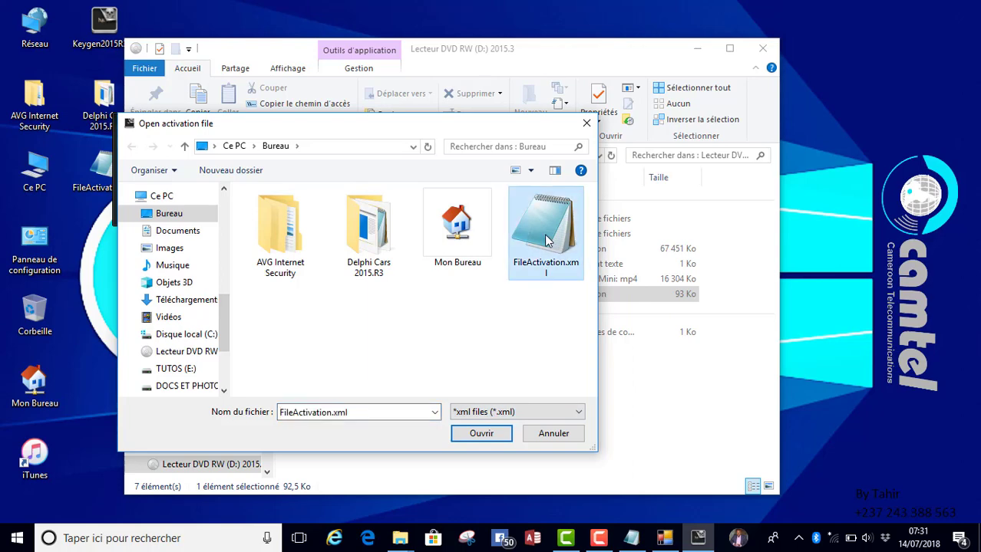
click(480, 434)
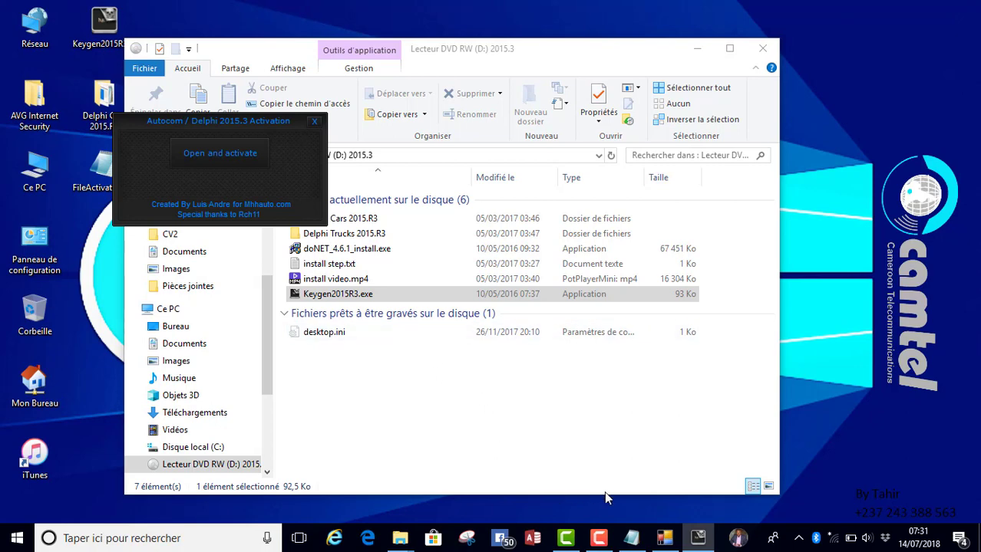
Return to the Software activation window, restart the activation, and open the activated FileActivation.xml from the desktop instead of saving it
mouse_move(668, 540)
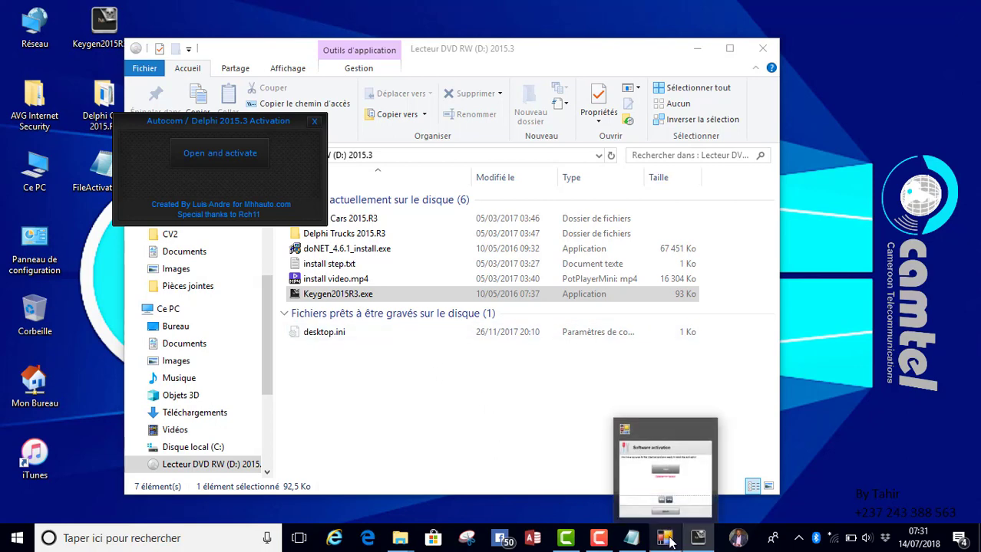
click(668, 540)
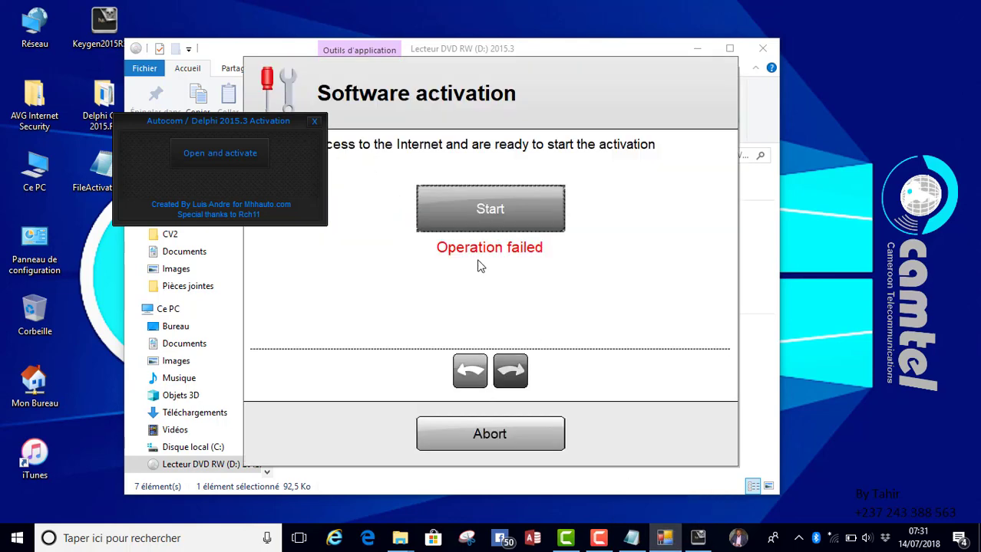
click(488, 215)
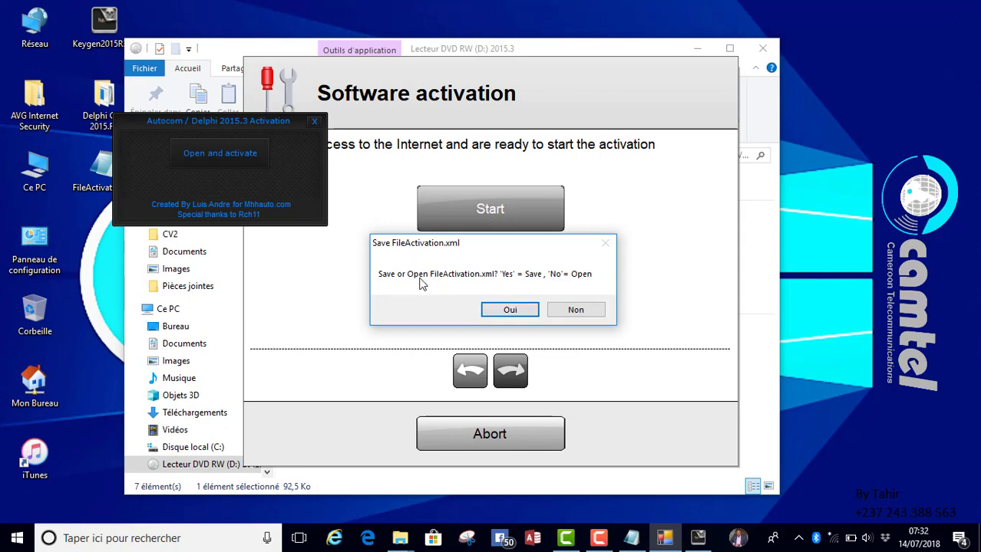
click(576, 310)
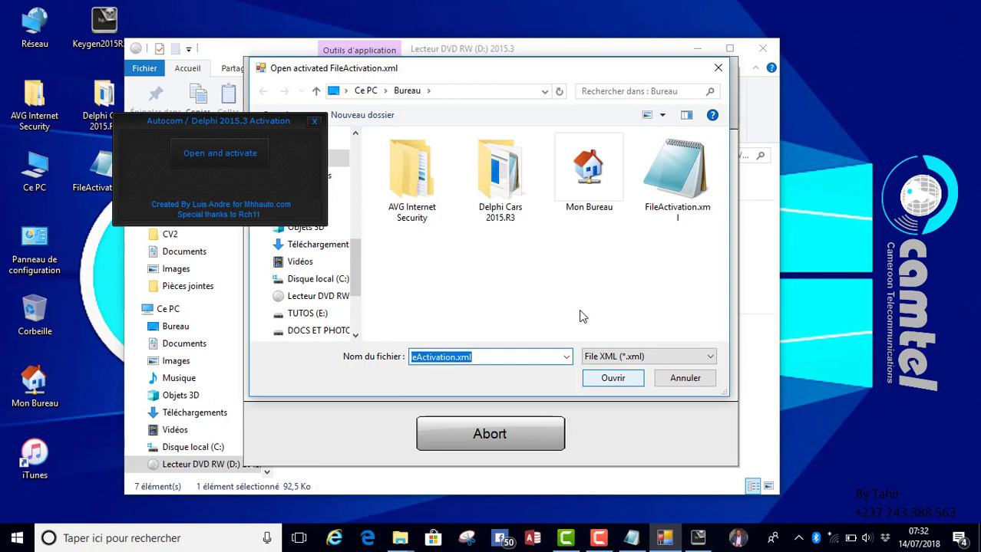
click(688, 178)
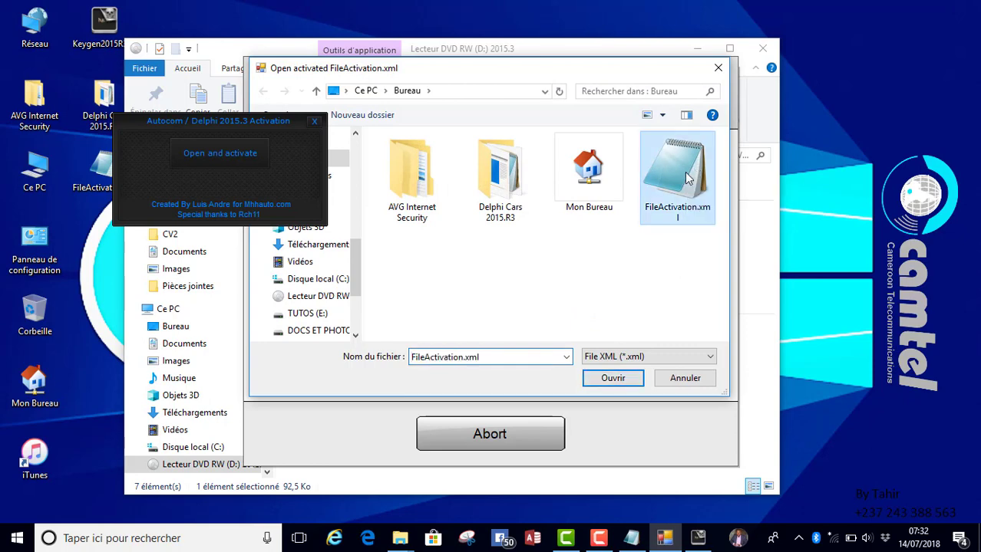
click(613, 379)
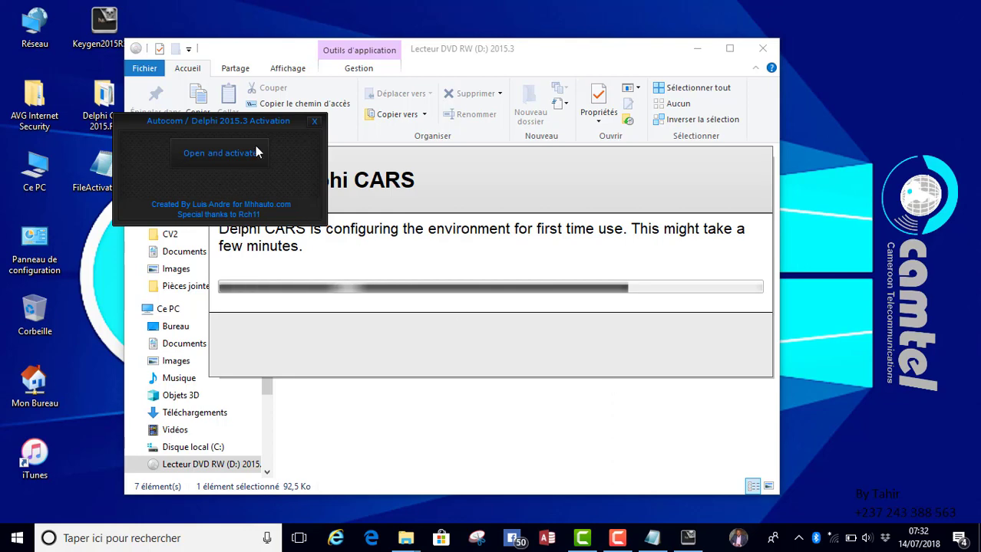
Move the Autocom / Delphi 2015.3 Activation window out of the way and dismiss the note about an updated software version
drag(222, 119, 115, 414)
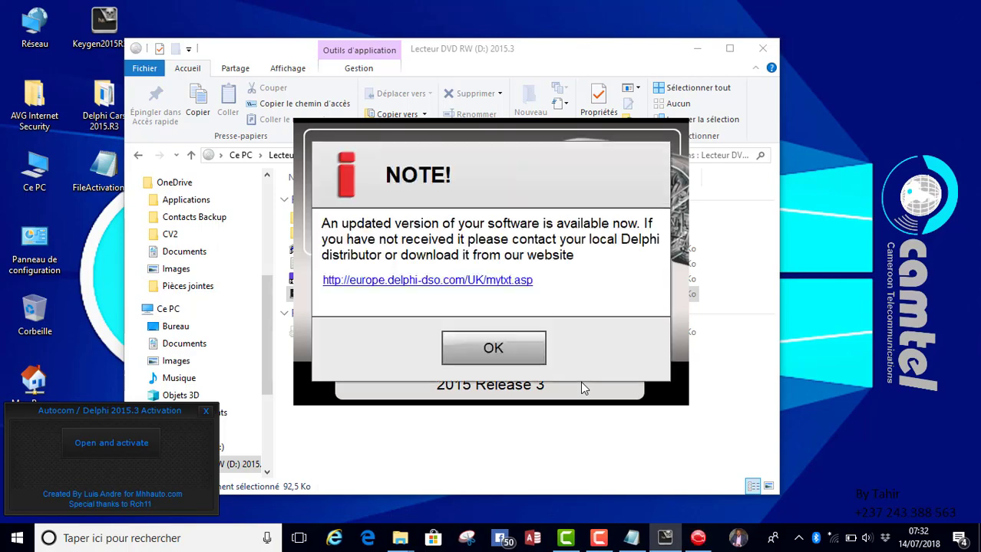
click(494, 349)
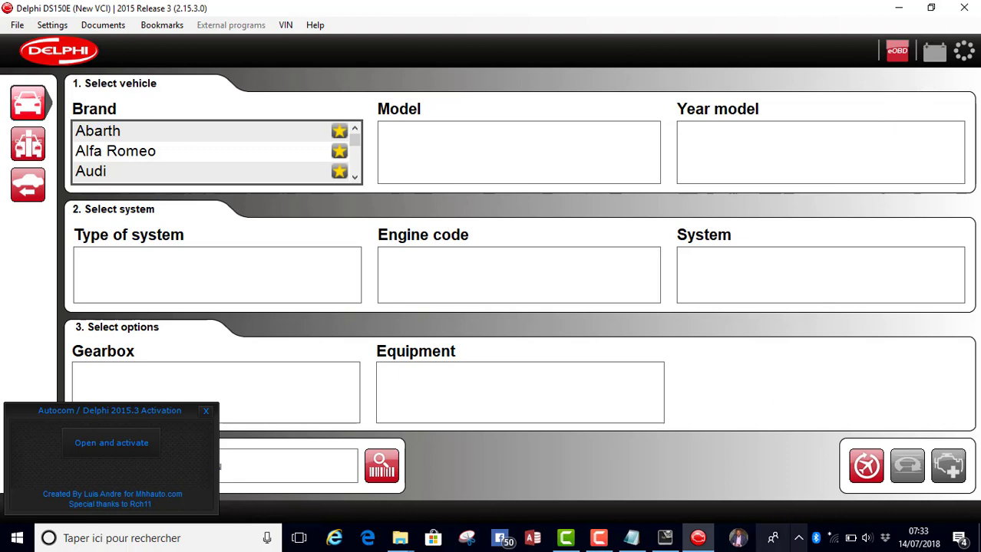
click(599, 539)
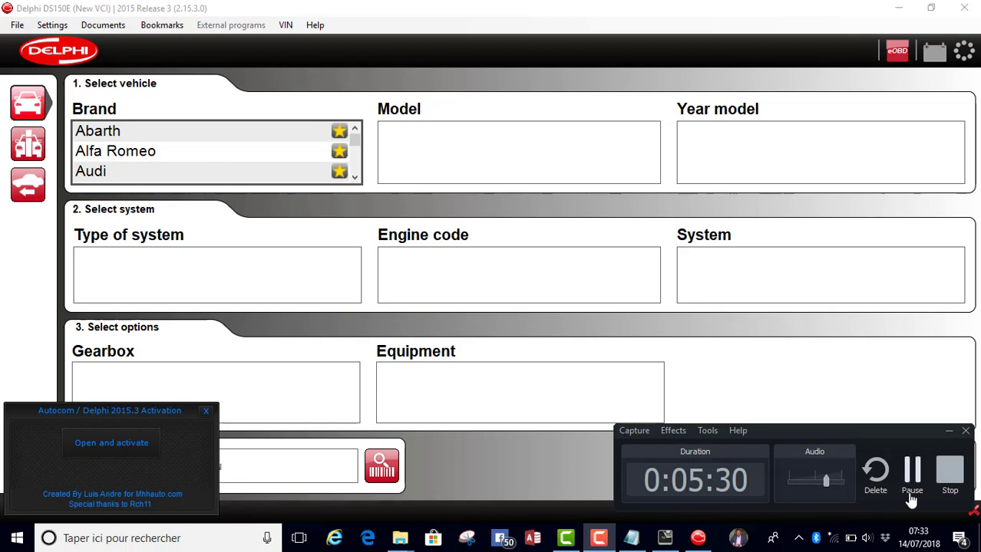